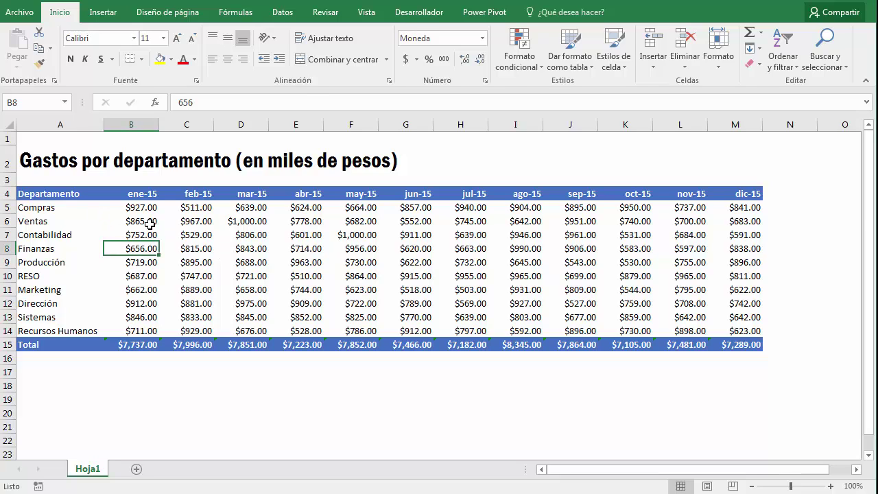
Examine the Departamento header, the monthly headers in row 4 and the first department row of the expense table.
click(102, 193)
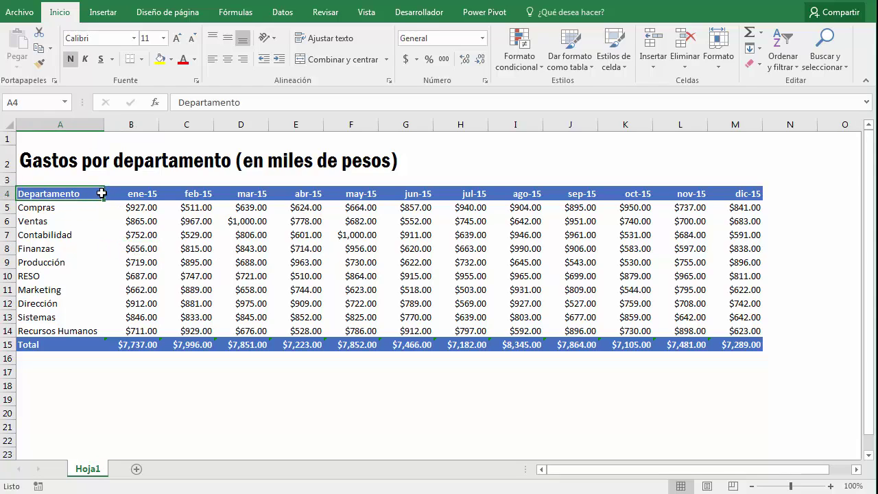
key(Right)
key(Right)
key(Right)
key(Right)
key(Right)
key(Right)
key(Right)
key(Right)
key(Right)
key(Right)
key(Right)
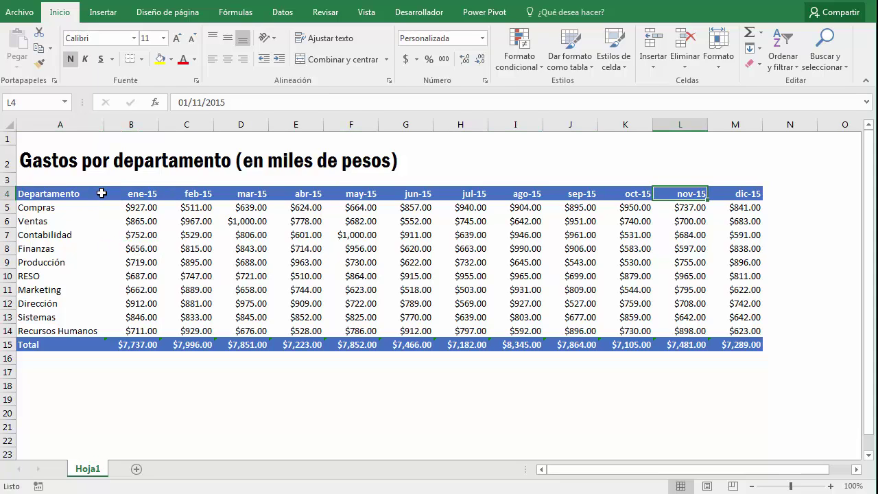
key(Left)
key(Left)
key(Left)
key(Left)
key(Left)
key(Left)
key(Left)
key(Left)
key(Left)
key(Left)
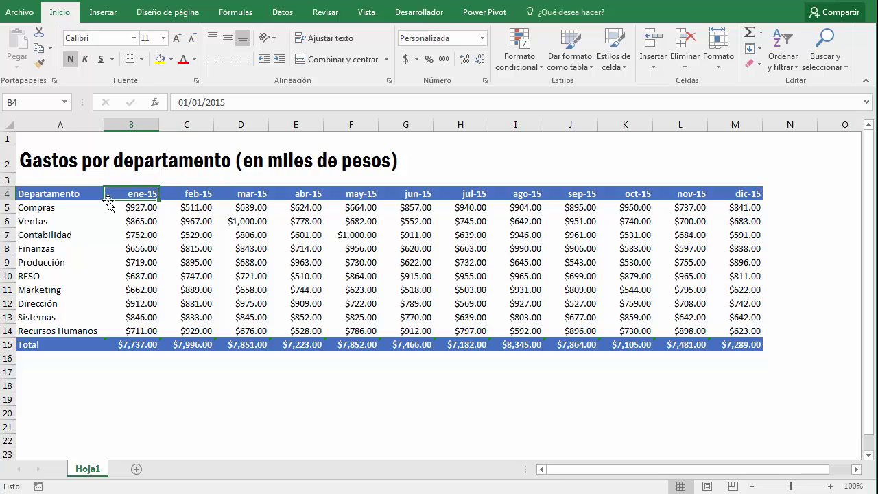
click(82, 212)
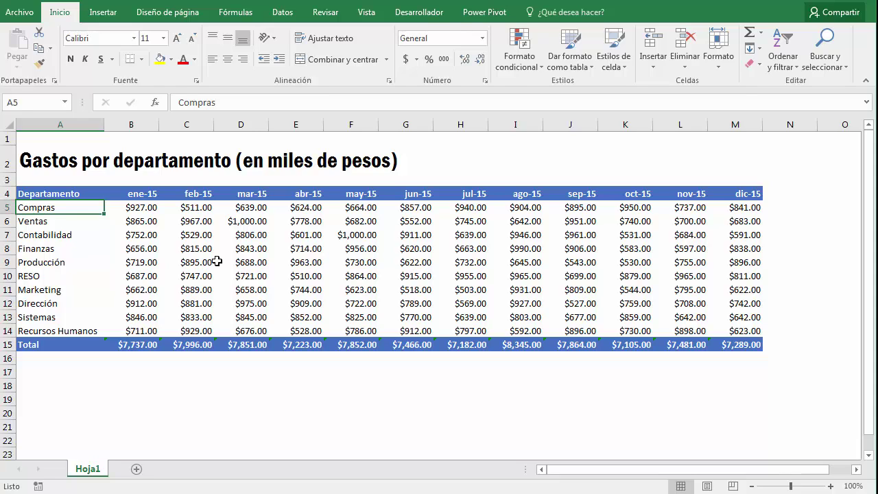
drag(59, 137, 157, 139)
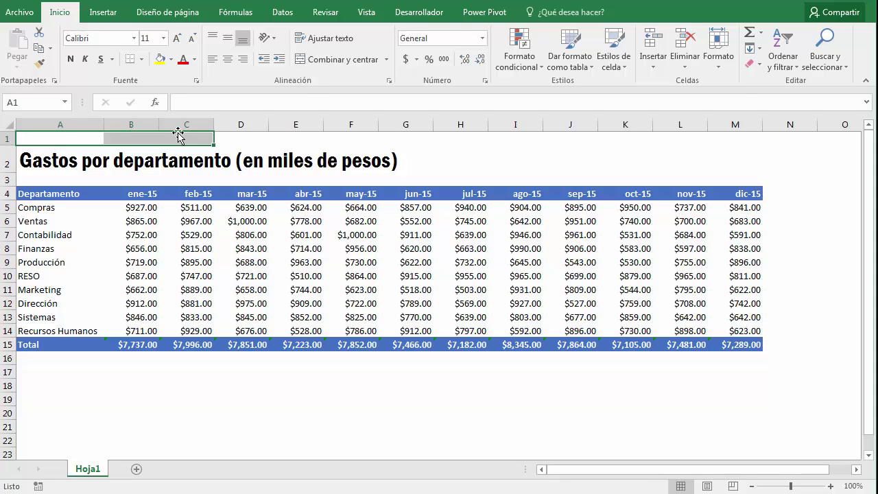
click(166, 302)
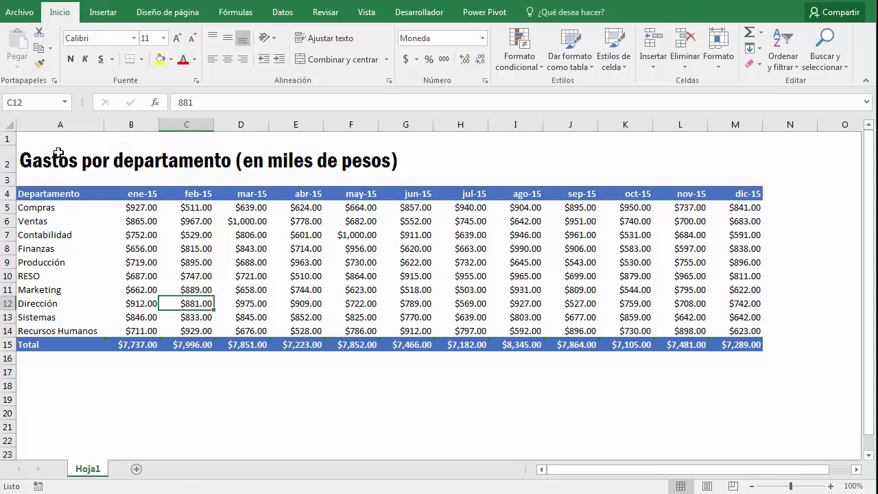
click(60, 141)
click(121, 144)
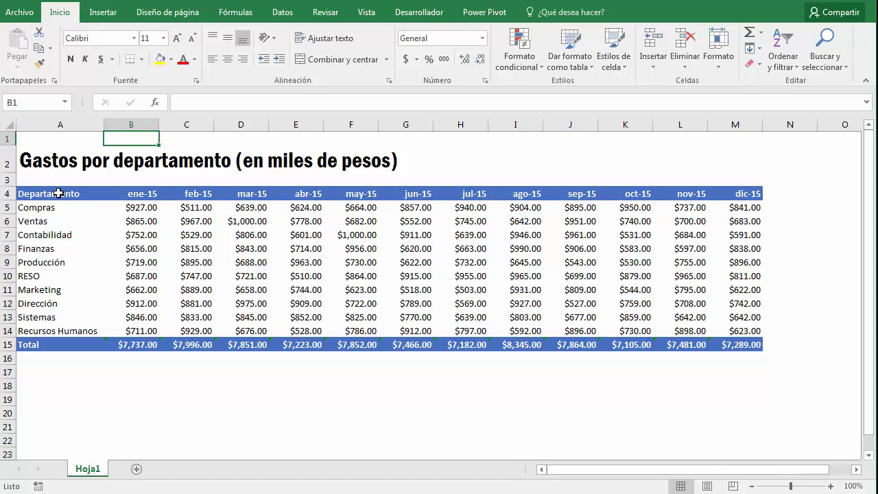
Load the expense data into the query editor from a table covering $A$4:$M$14, without headers and excluding the Total row.
drag(59, 195, 733, 343)
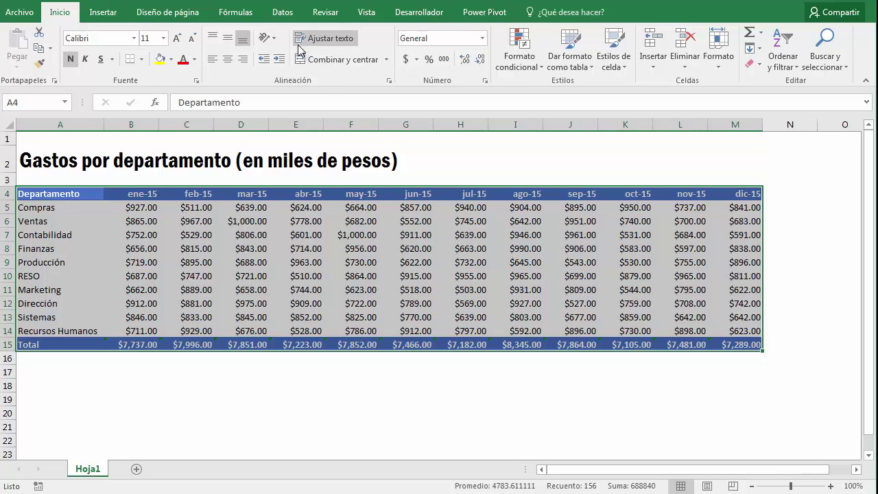
click(278, 14)
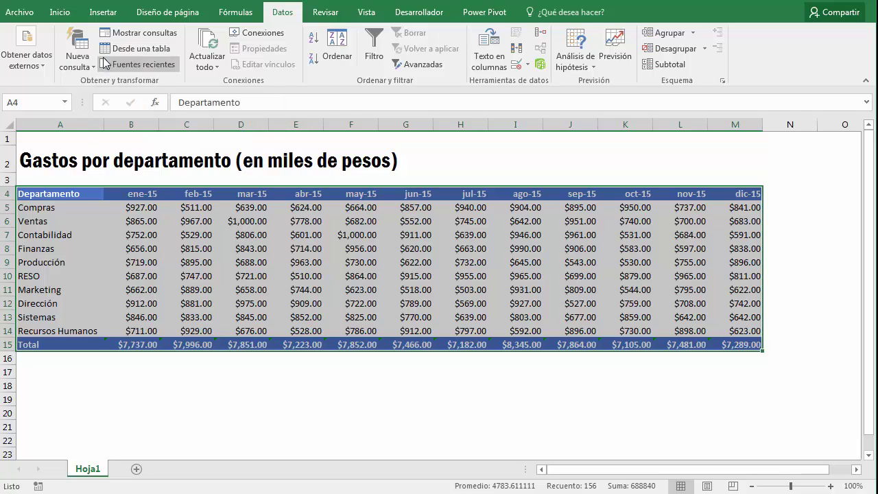
click(108, 54)
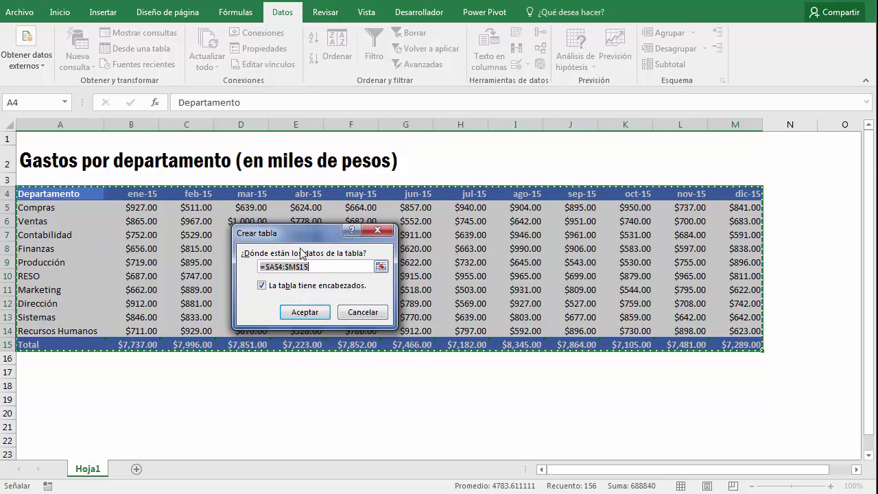
click(280, 287)
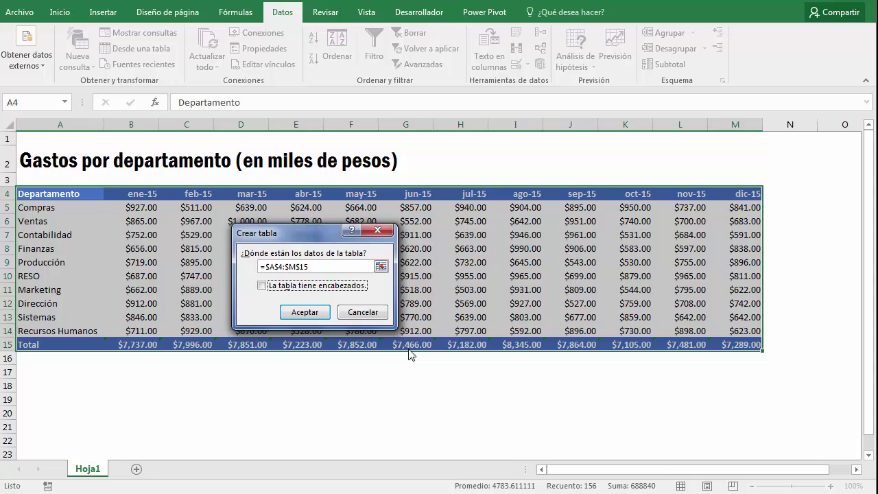
click(320, 267)
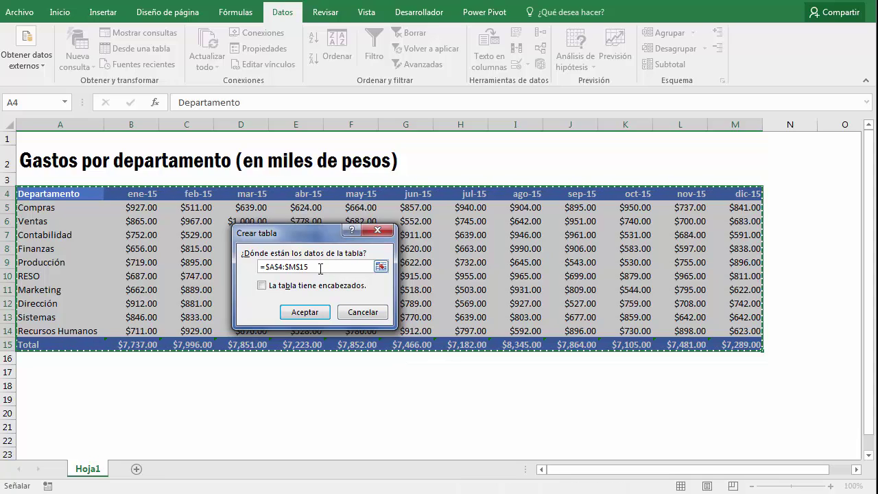
key(BackSpace)
text(4)
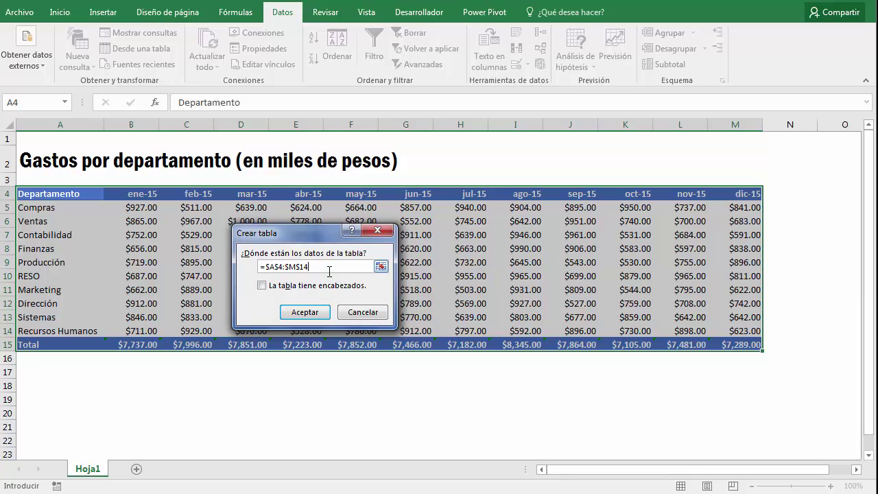
click(304, 312)
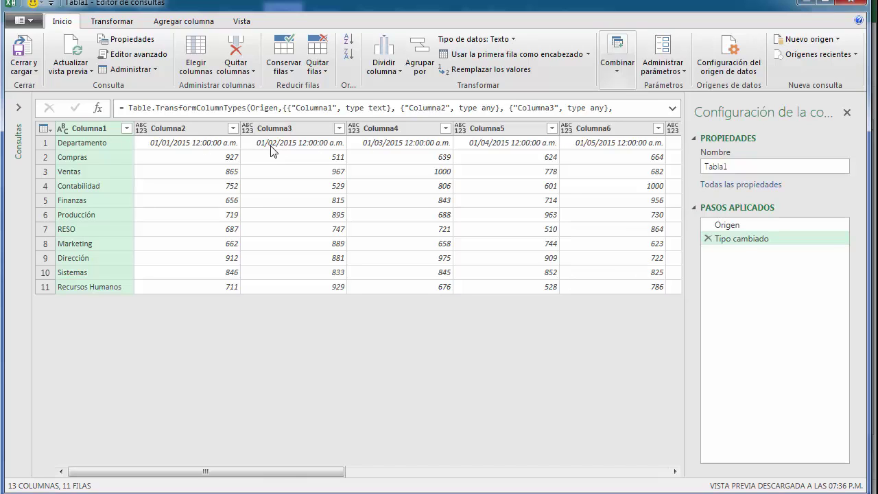
Transpose the query table so that the months run down the rows and the departments run across the columns.
click(245, 247)
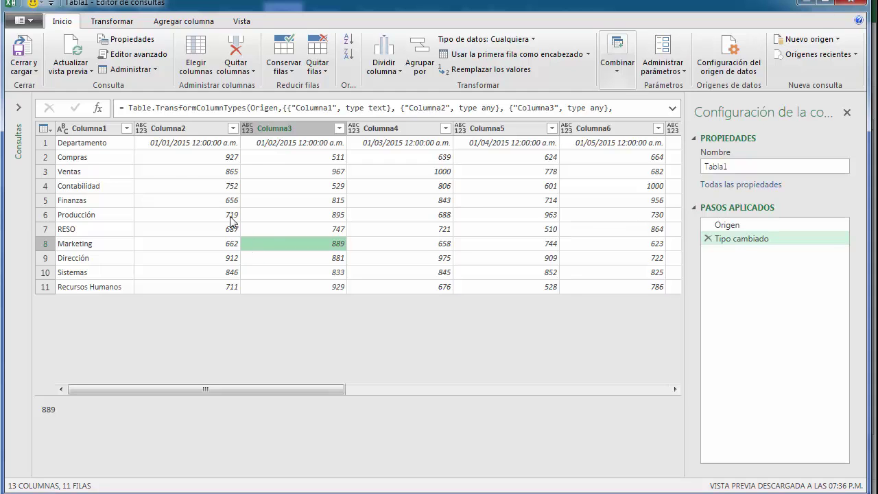
click(100, 148)
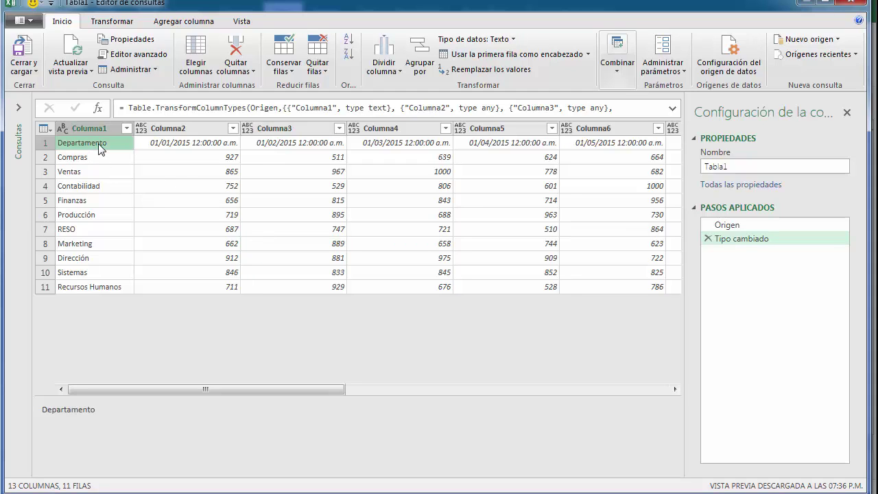
click(110, 21)
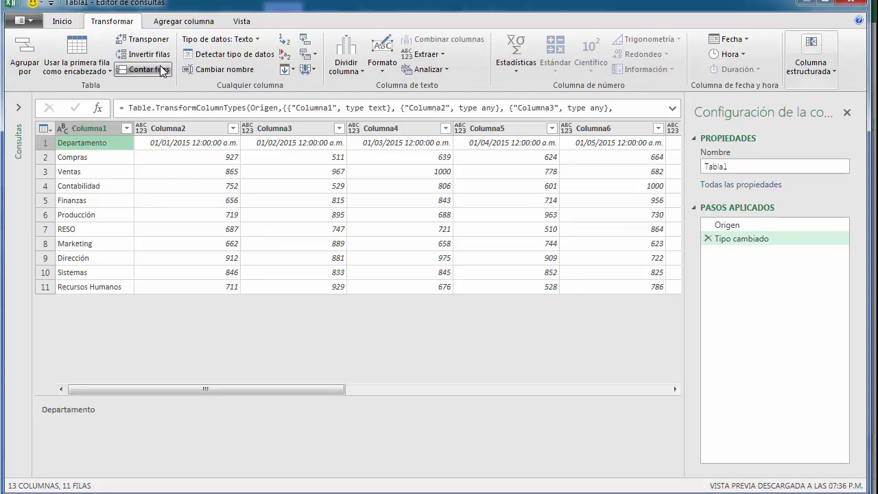
click(148, 40)
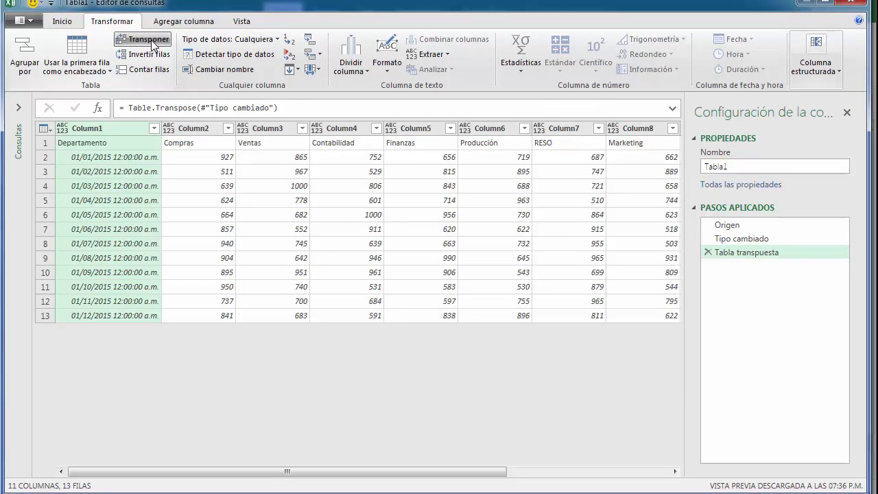
Examine the transposed table's dates in the first column and the department names along the first row.
click(109, 185)
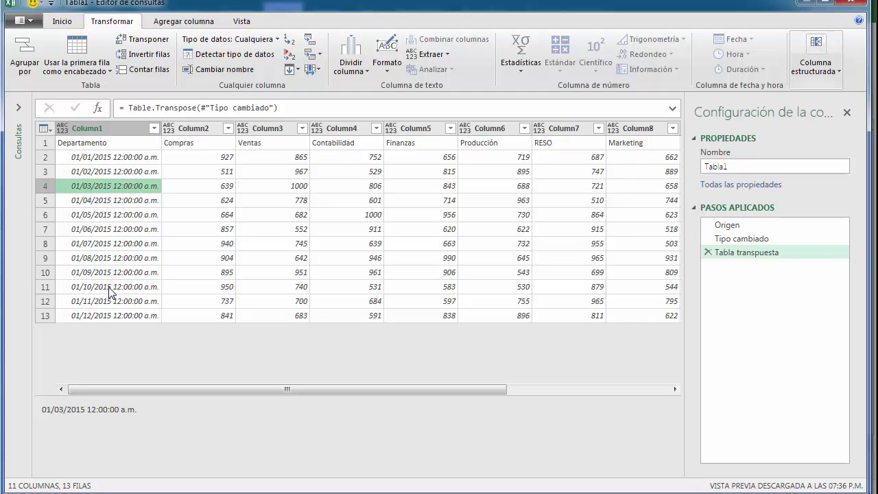
click(104, 144)
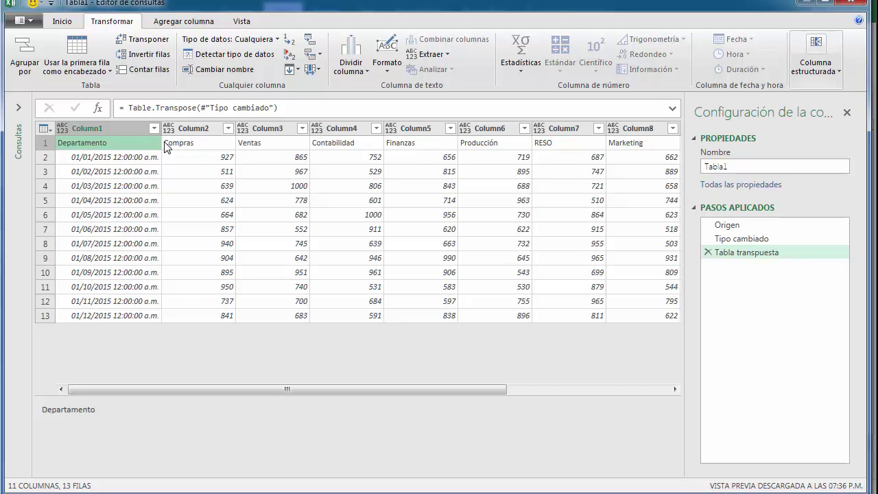
click(268, 140)
click(361, 144)
click(406, 144)
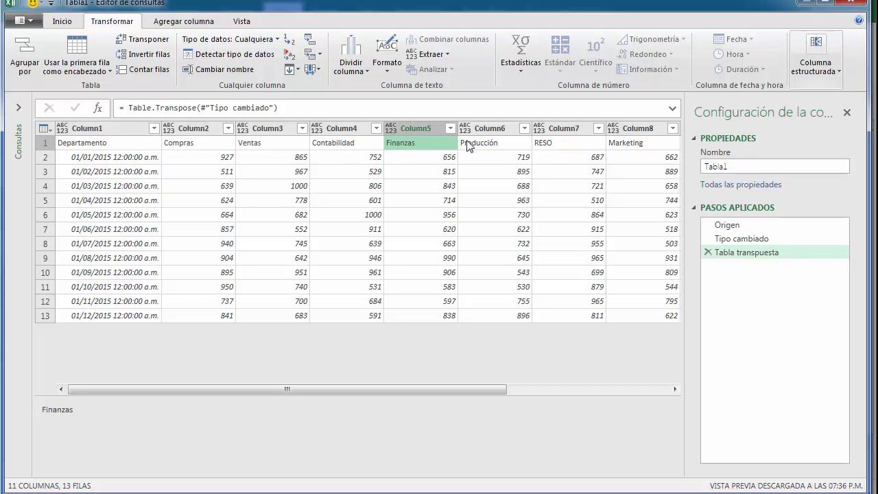
click(509, 146)
click(569, 147)
click(631, 148)
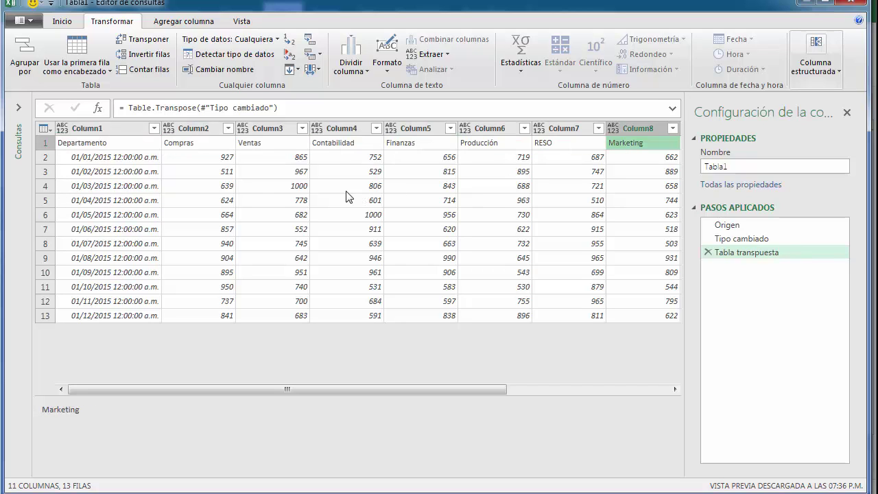
click(128, 147)
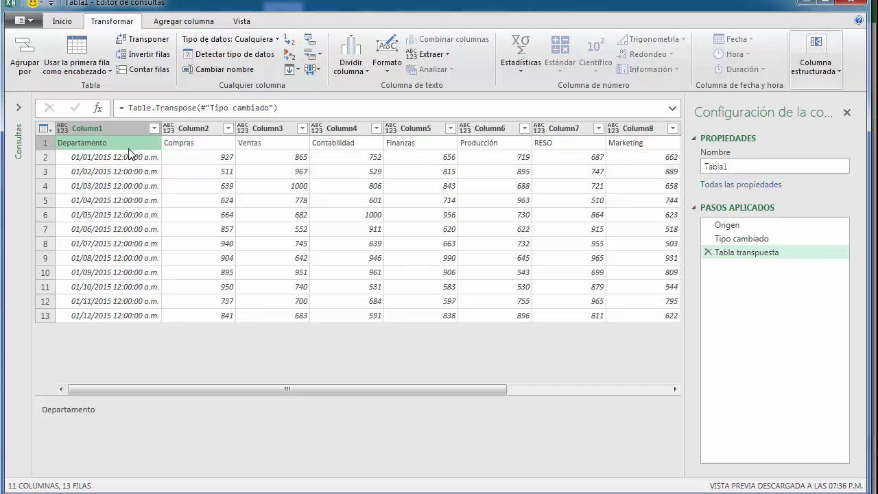
Promote the first row of the transposed table, with Departamento and the department names, to column headers.
click(44, 142)
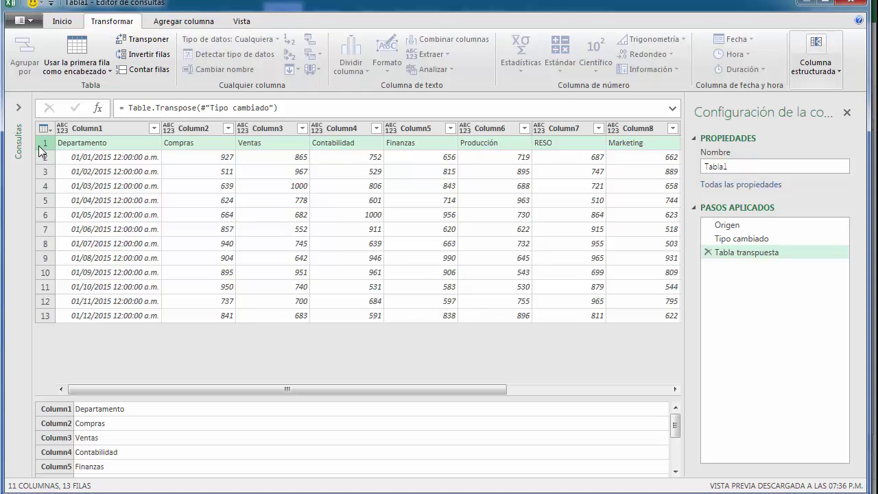
click(62, 21)
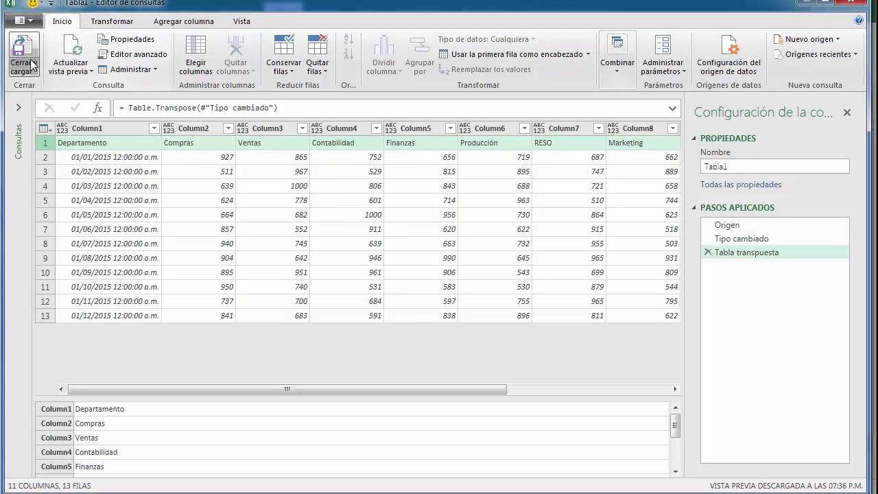
click(126, 23)
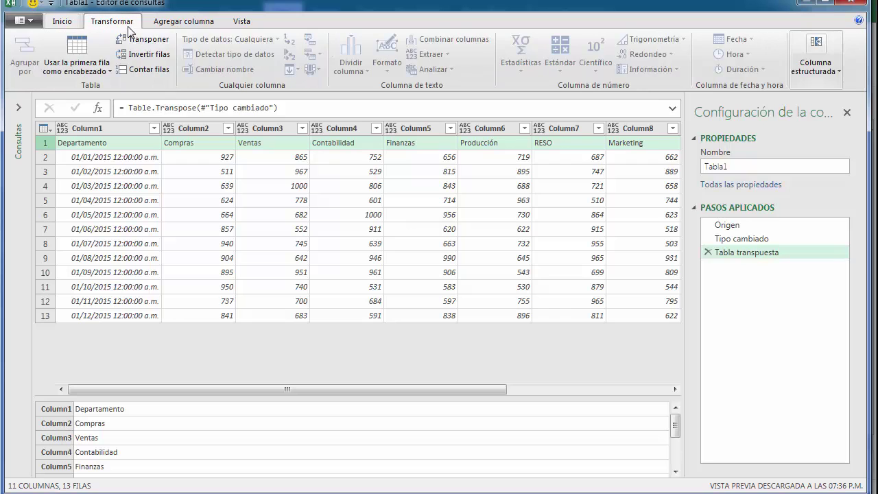
click(85, 43)
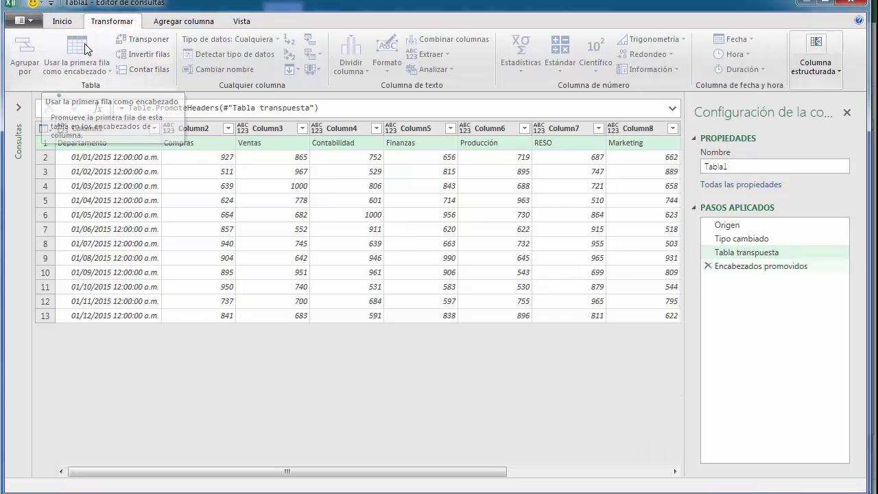
Unpivot all department columns from Compras through Recursos Humanos, keeping the Departamento date column fixed.
click(154, 215)
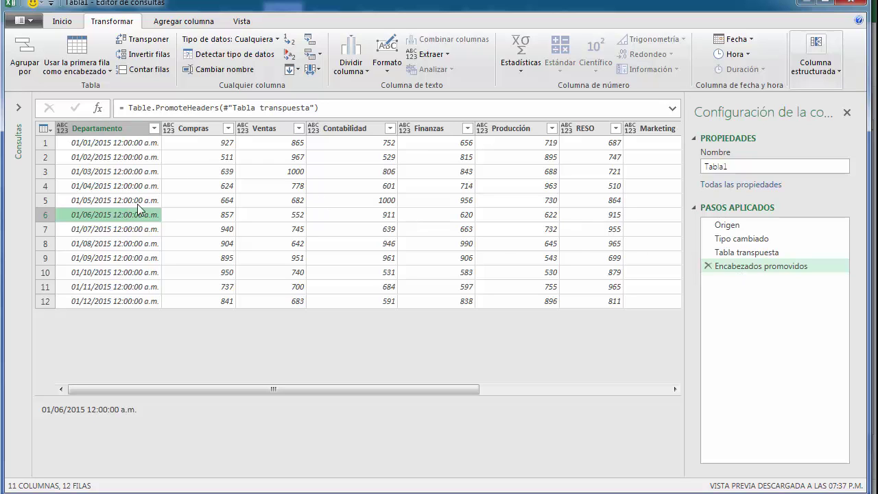
click(193, 130)
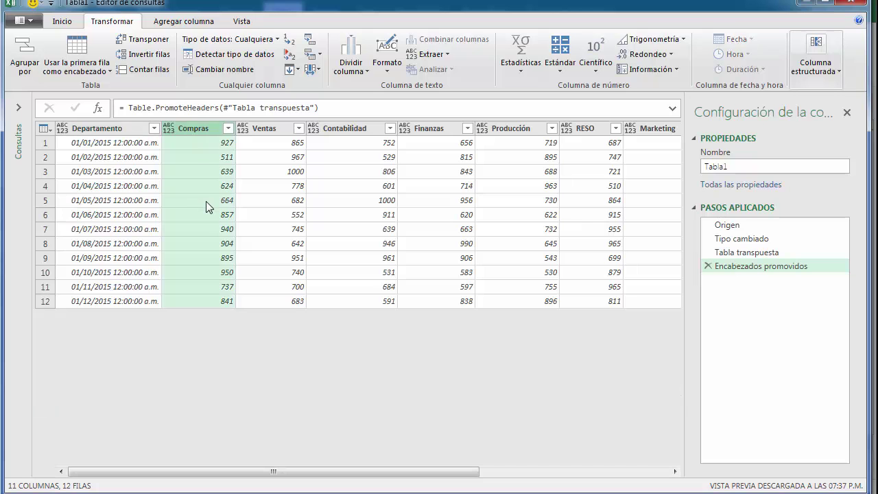
key(shift+Right)
key(shift+Right)
key(shift+Right)
key(shift+Right)
key(shift+Right)
key(shift+Right)
key(shift+Right)
key(shift+Right)
key(shift+Right)
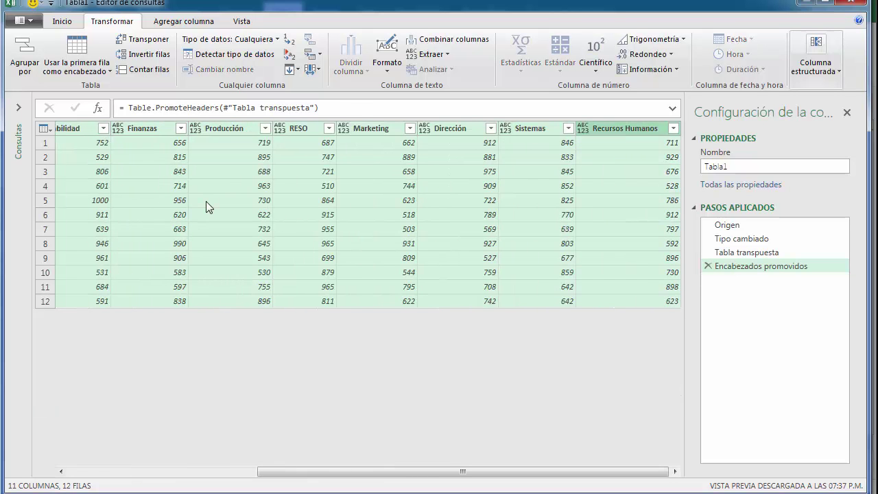
drag(273, 472, 83, 472)
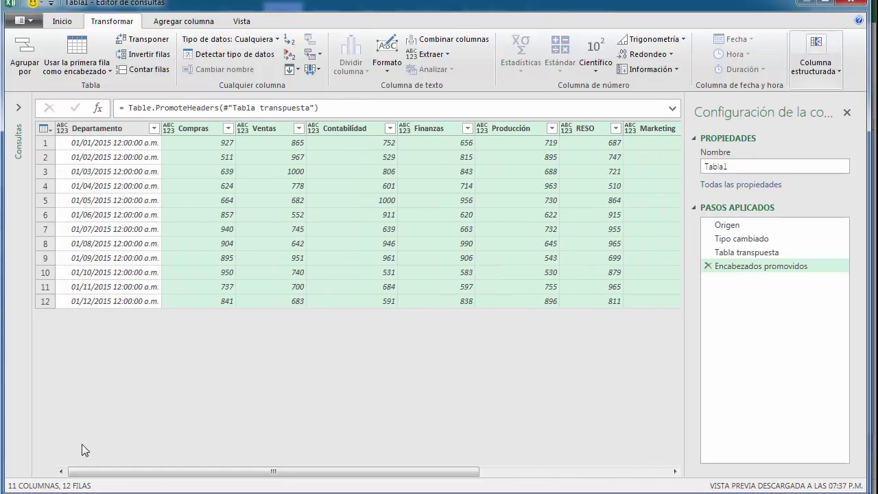
click(305, 54)
Review the unpivoted rows through the end of the table, checking the Departamento and Atributo columns.
click(208, 188)
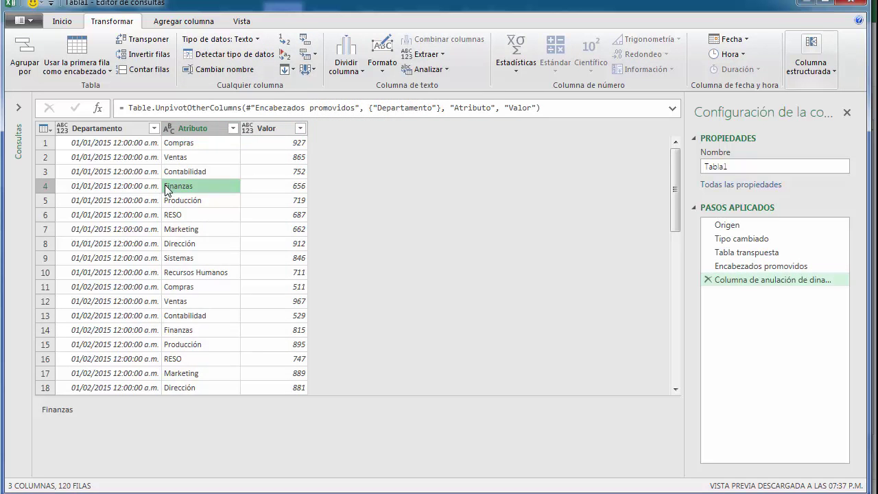
scroll(168, 189, down, 20)
scroll(165, 186, down, 8)
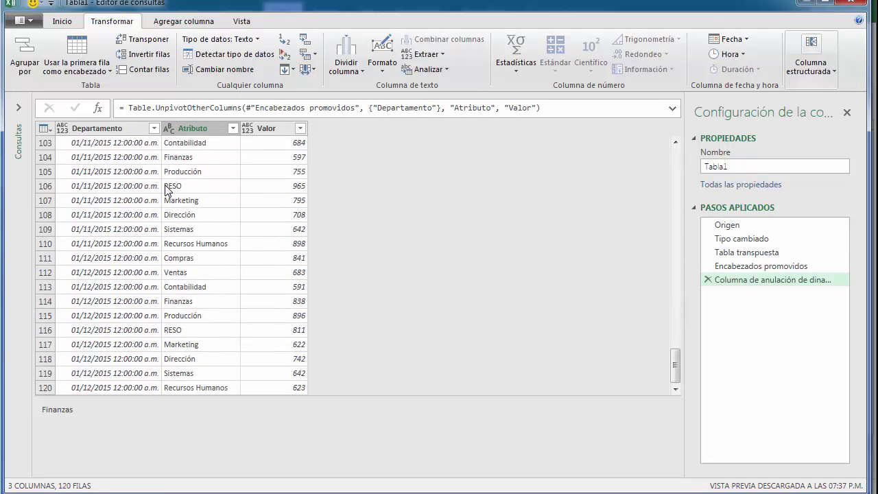
scroll(166, 187, up, 20)
scroll(166, 187, up, 5)
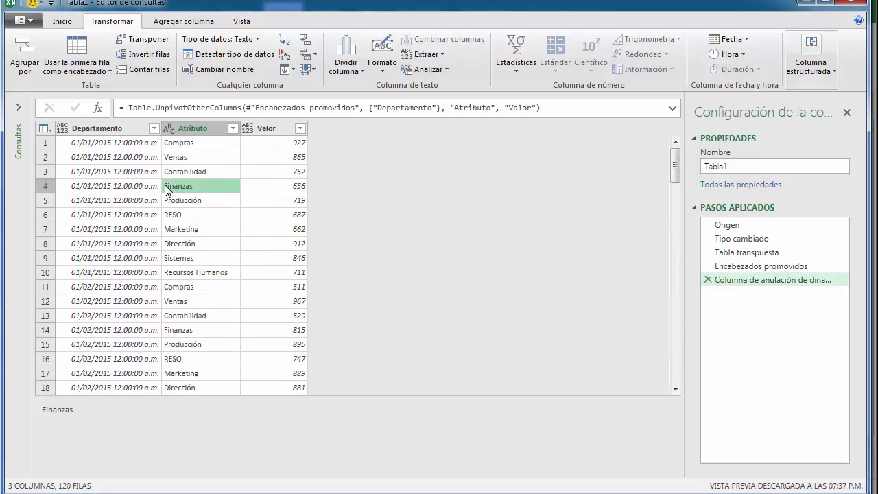
scroll(100, 229, down, 8)
scroll(88, 249, up, 8)
click(184, 144)
click(137, 160)
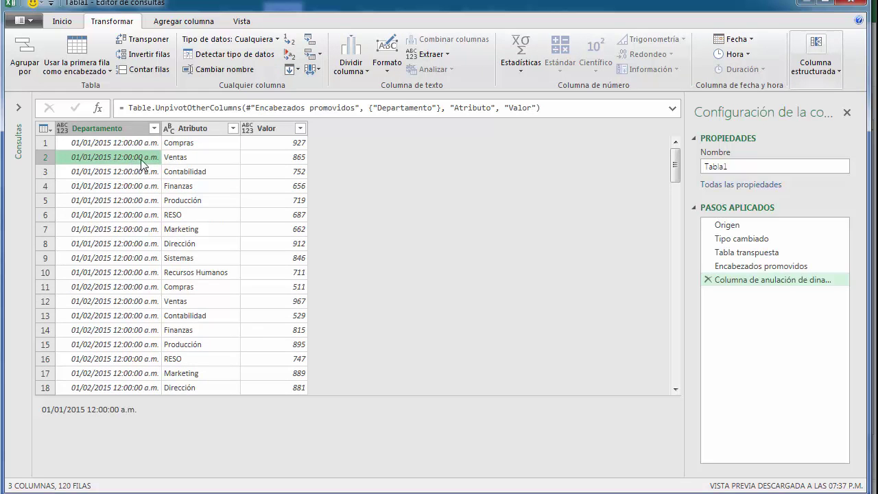
Check the cells and headers of the Departamento, Atributo and Valor columns in the unpivoted table.
click(172, 160)
click(133, 171)
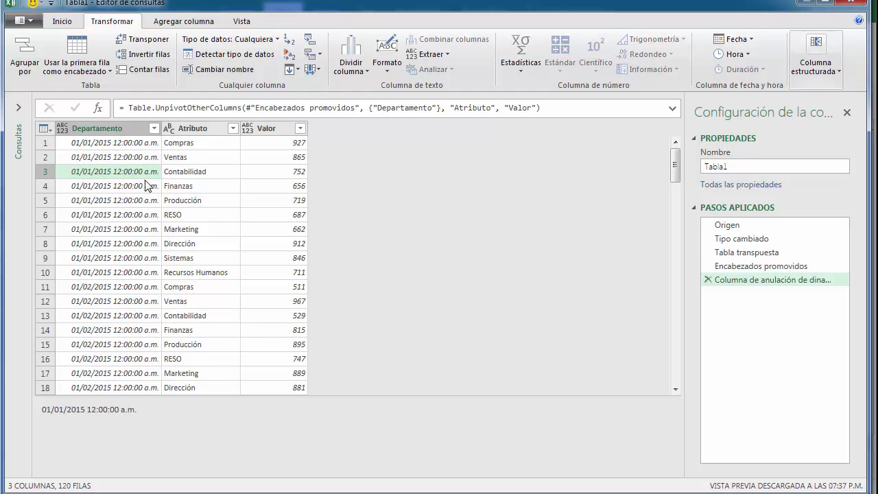
click(139, 185)
click(172, 185)
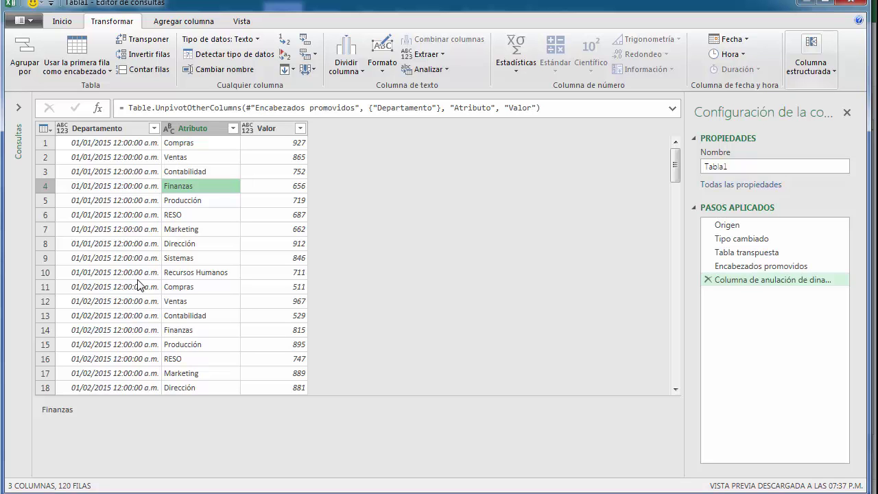
click(96, 129)
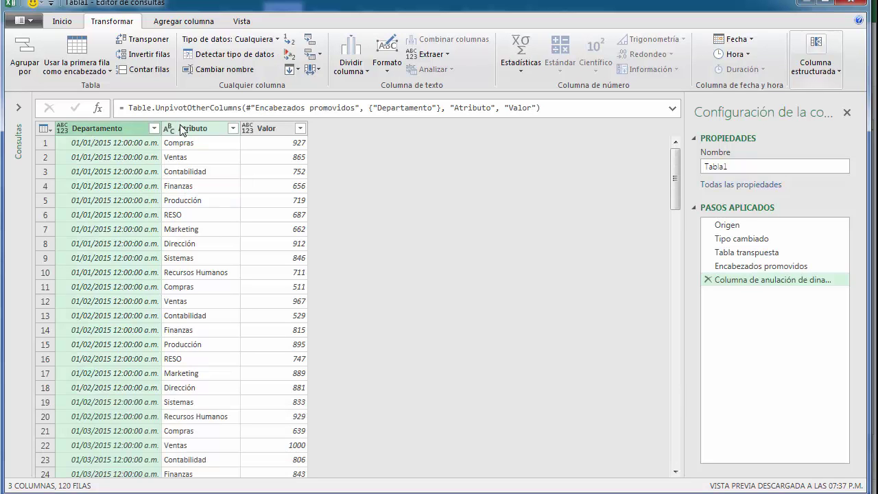
click(192, 128)
click(266, 128)
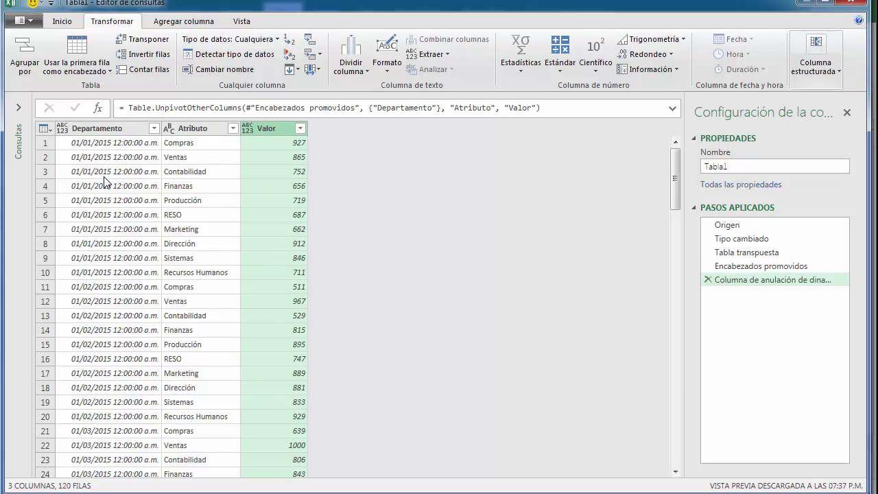
Rename the date column to Fecha and the Atributo column to Departamento.
double_click(99, 128)
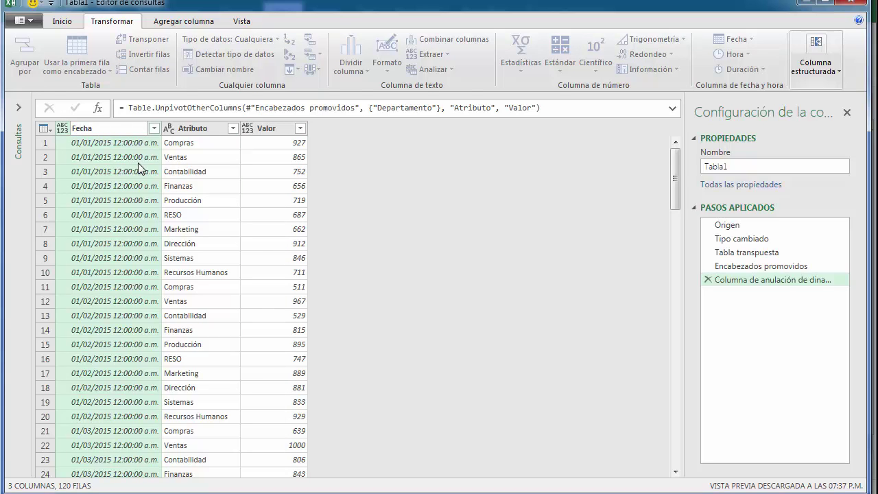
key(Return)
double_click(194, 130)
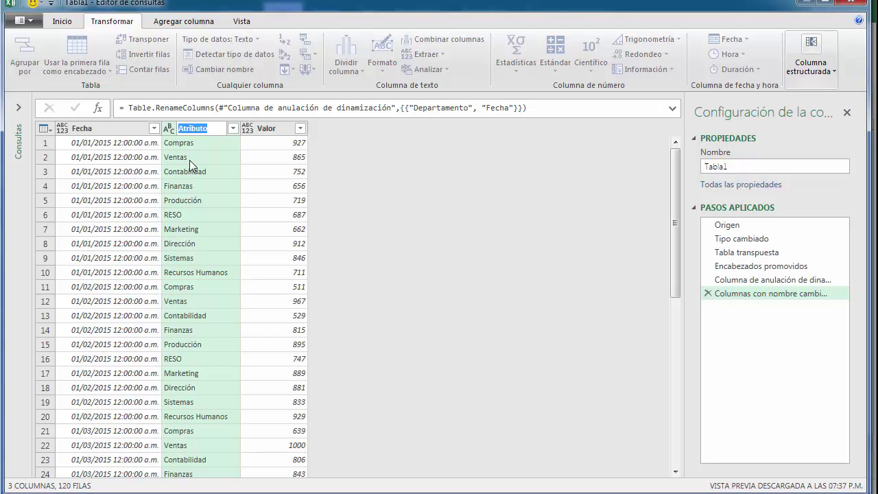
text(Departamento)
key(Return)
Rename the Valor column to Gasto.
double_click(289, 129)
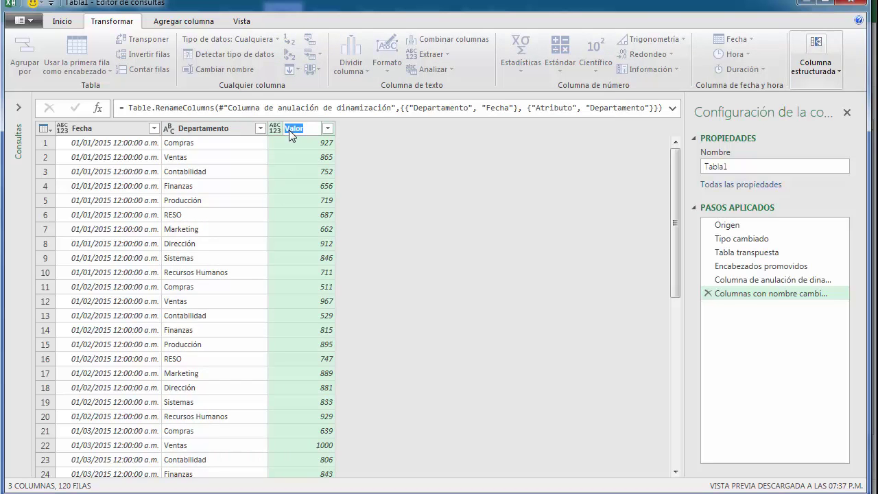
text(Cant)
key(BackSpace)
key(BackSpace)
key(BackSpace)
text(asto)
key(Return)
click(277, 174)
click(219, 173)
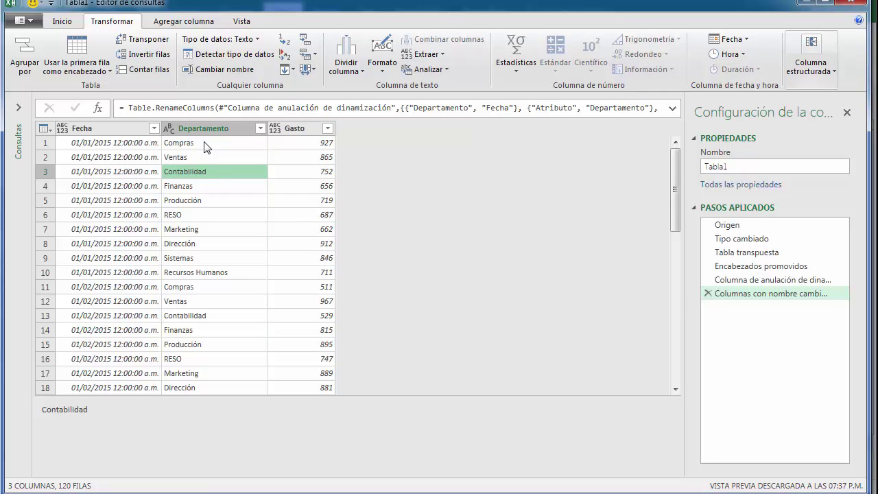
Change the Fecha column's data type to Fecha and check the dates down the table.
click(123, 143)
click(63, 128)
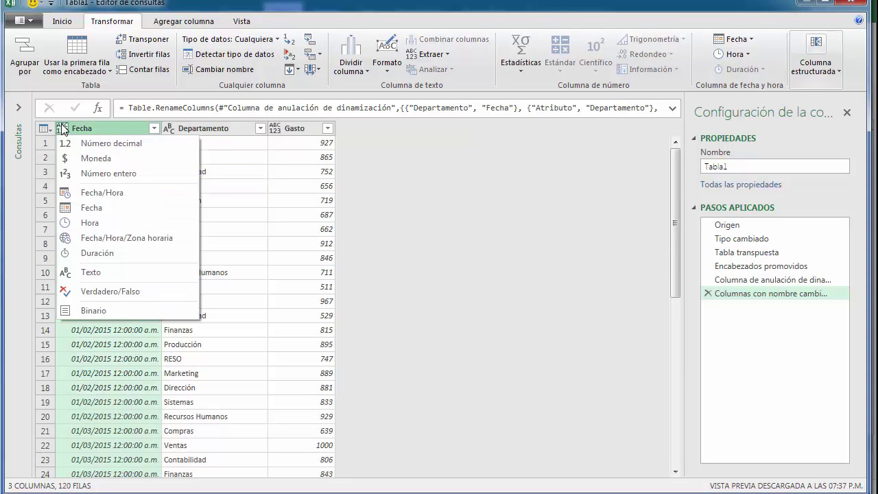
click(91, 208)
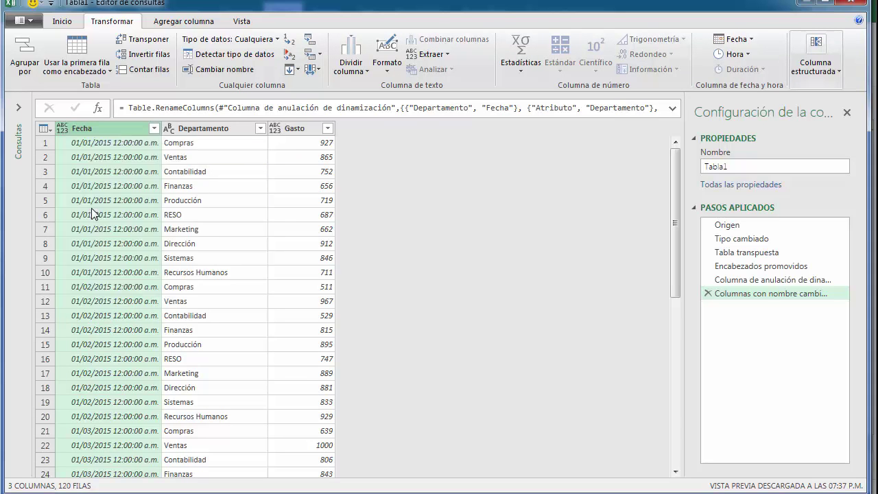
scroll(91, 207, down, 13)
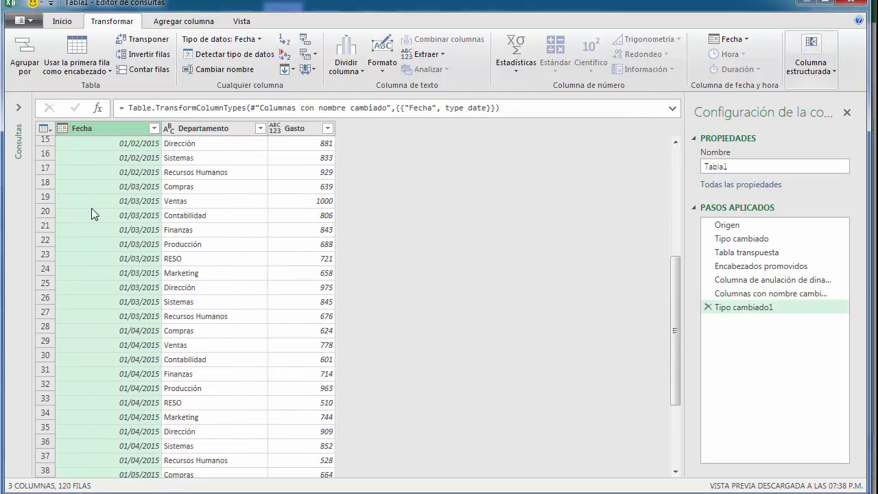
scroll(91, 208, down, 18)
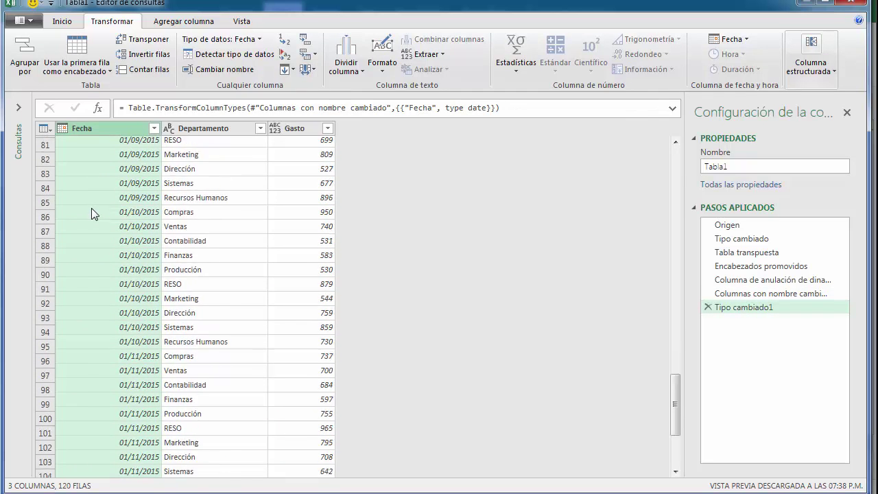
scroll(121, 303, up, 20)
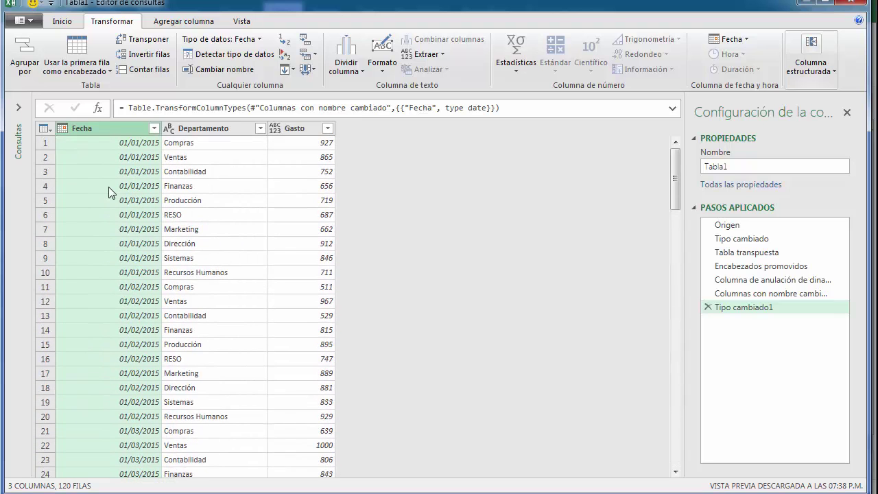
Change the Gasto column's data type to Moneda and check its amounts.
click(183, 173)
click(294, 128)
click(277, 129)
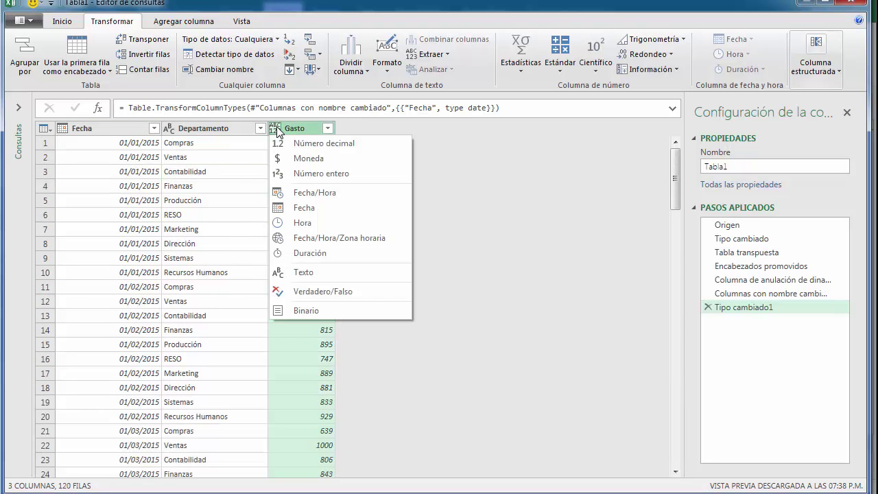
click(286, 163)
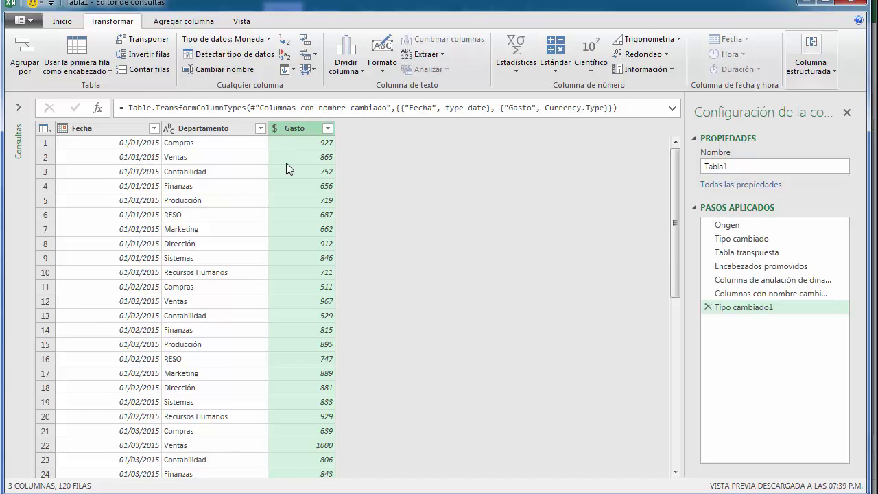
scroll(279, 184, down, 5)
scroll(278, 185, up, 5)
scroll(278, 185, up, 1)
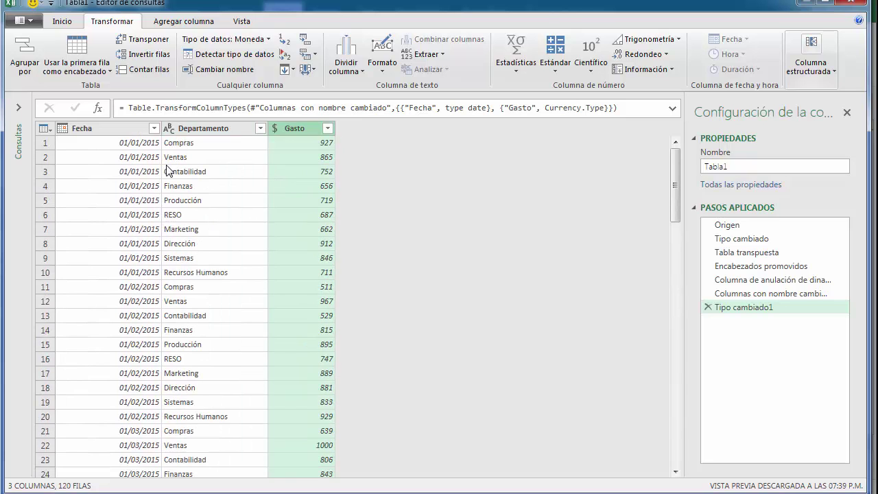
Close the query editor and load the query result as a table on a new worksheet.
click(62, 21)
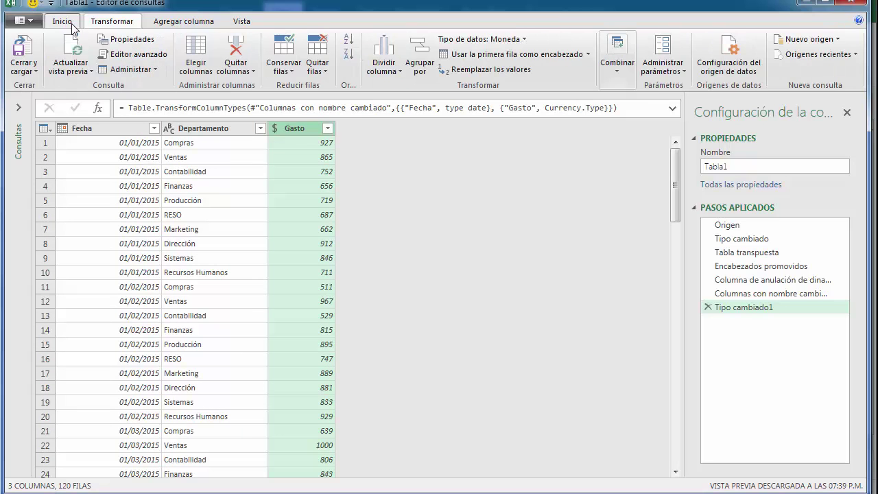
click(25, 56)
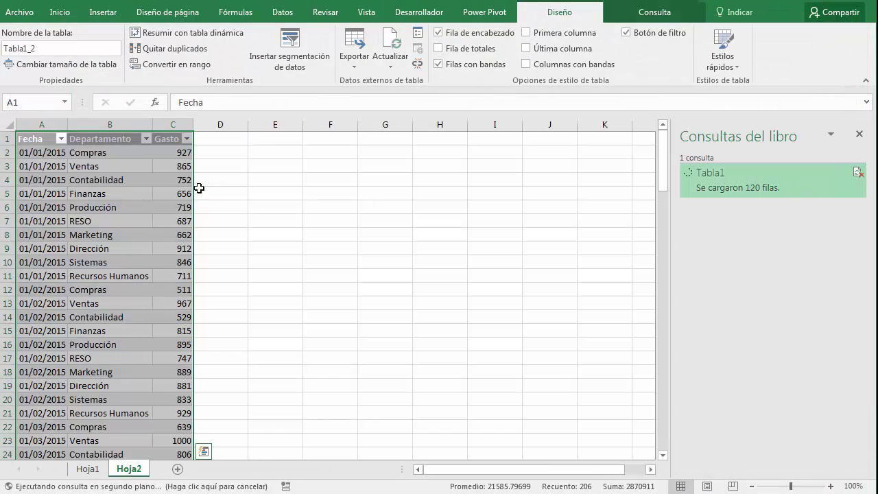
click(130, 205)
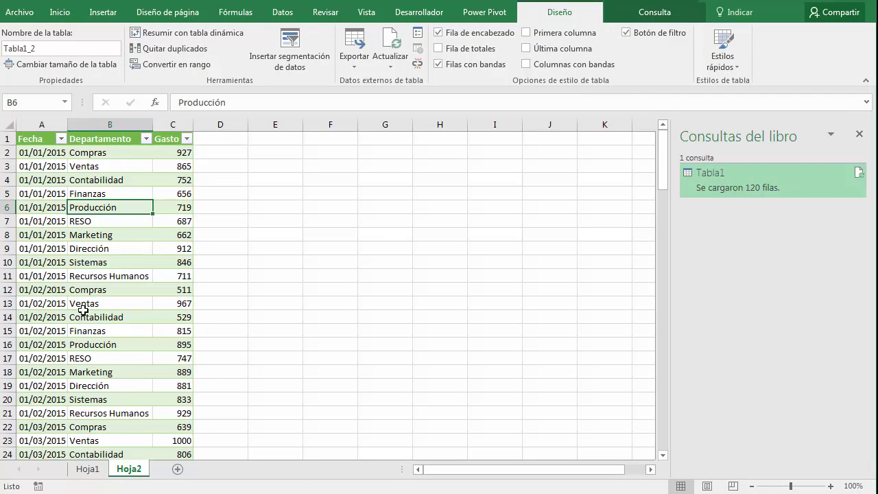
Compare the loaded Fecha, Departamento and Gasto list on Hoja2 with the original cross-tab on Hoja1.
click(110, 259)
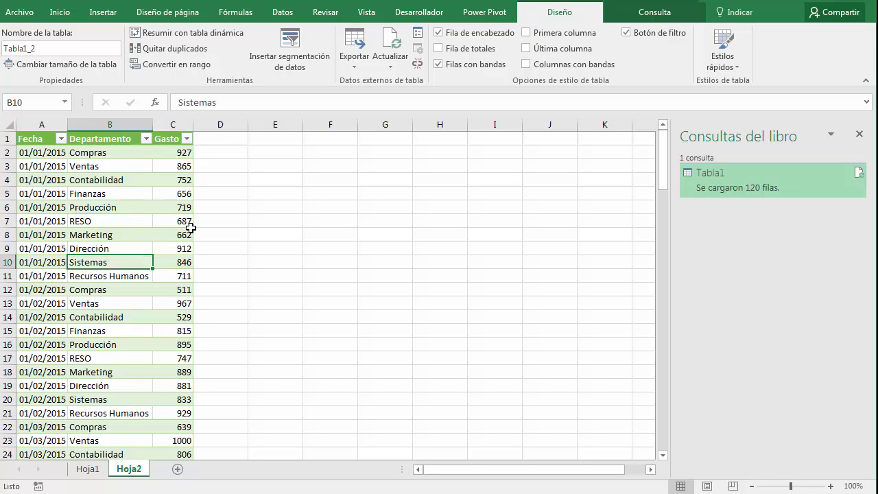
click(220, 206)
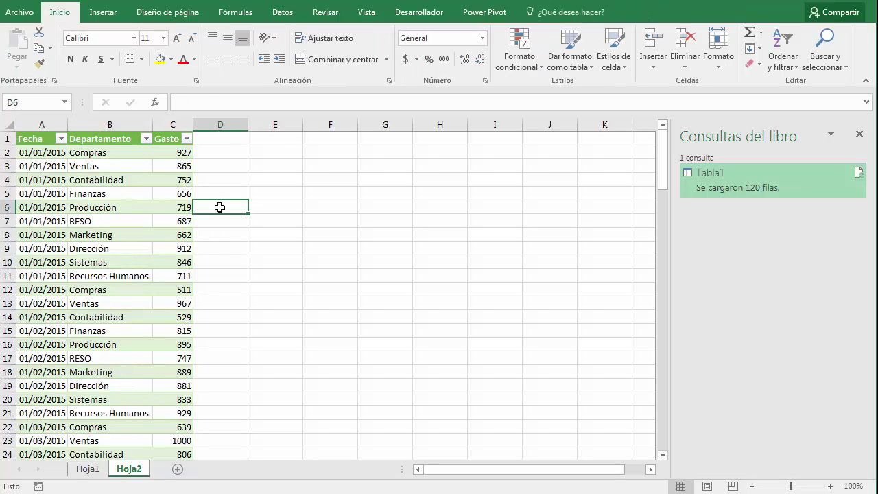
click(177, 221)
drag(657, 184, 226, 275)
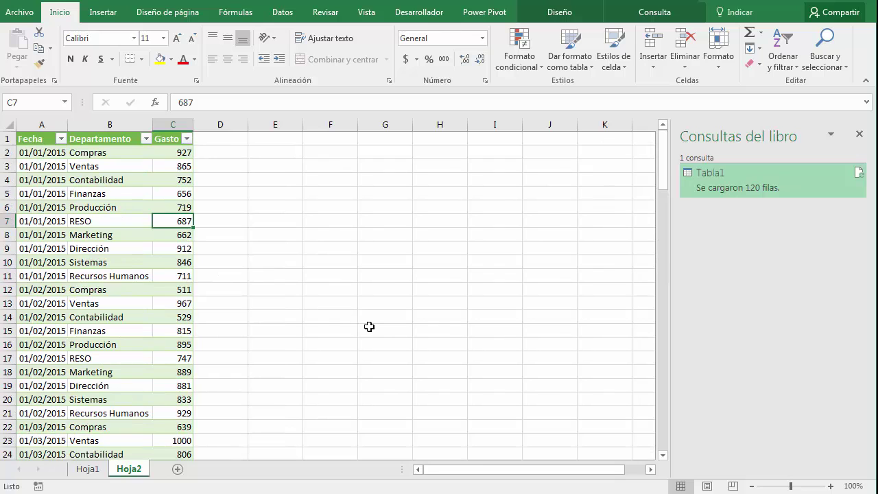
click(84, 470)
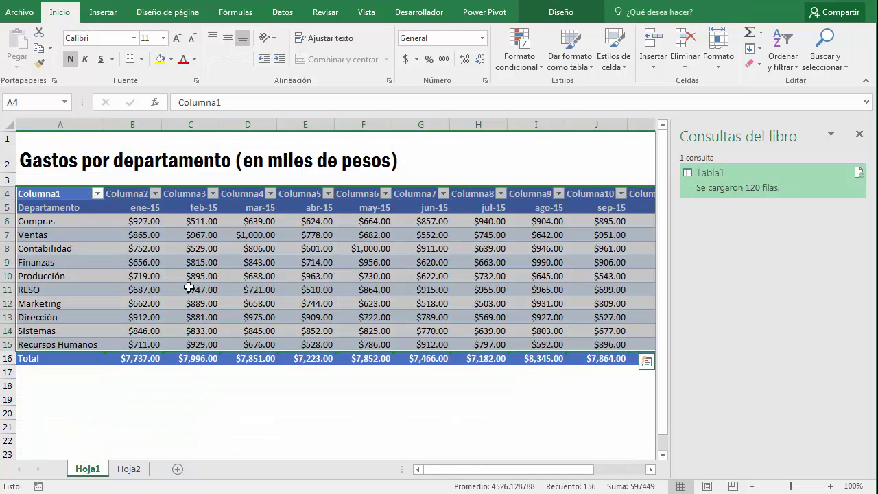
click(129, 469)
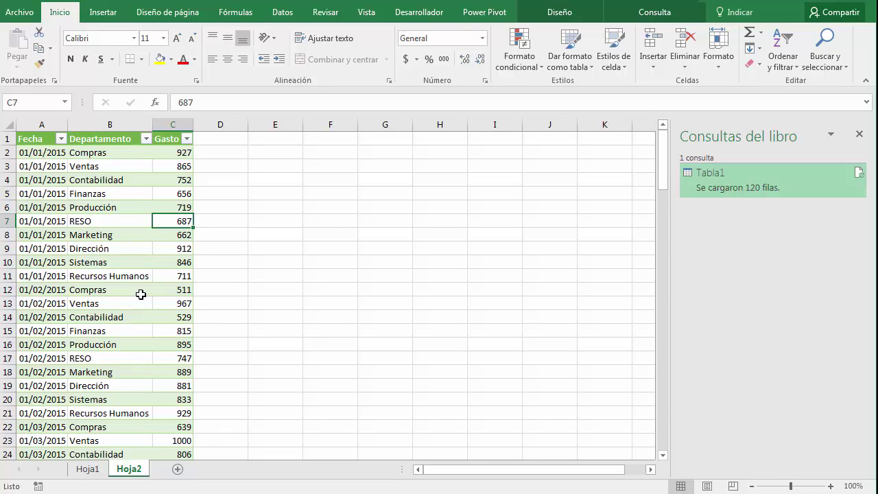